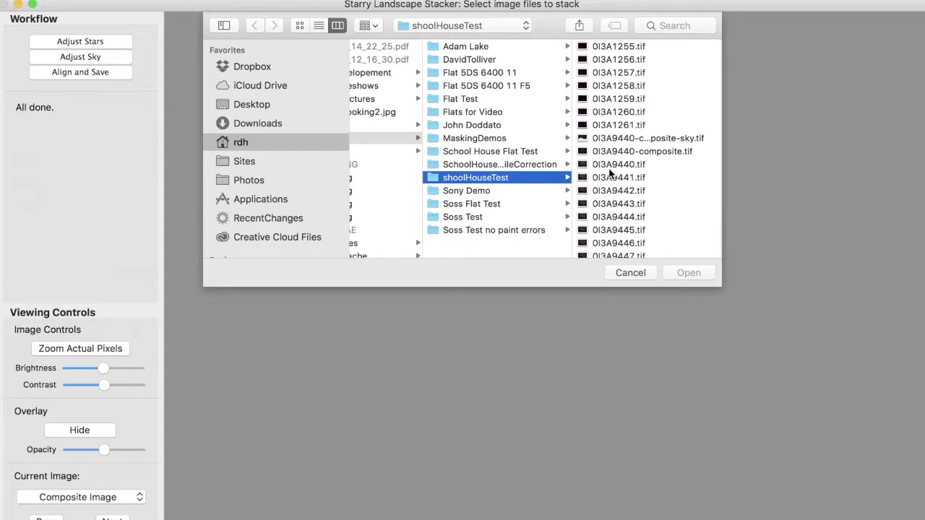
Select 0I3A1259–0I3A1261.tif and 0I3A9440–0I3A9442.tif in shoolHouseTest and open all six
left_click(621, 98)
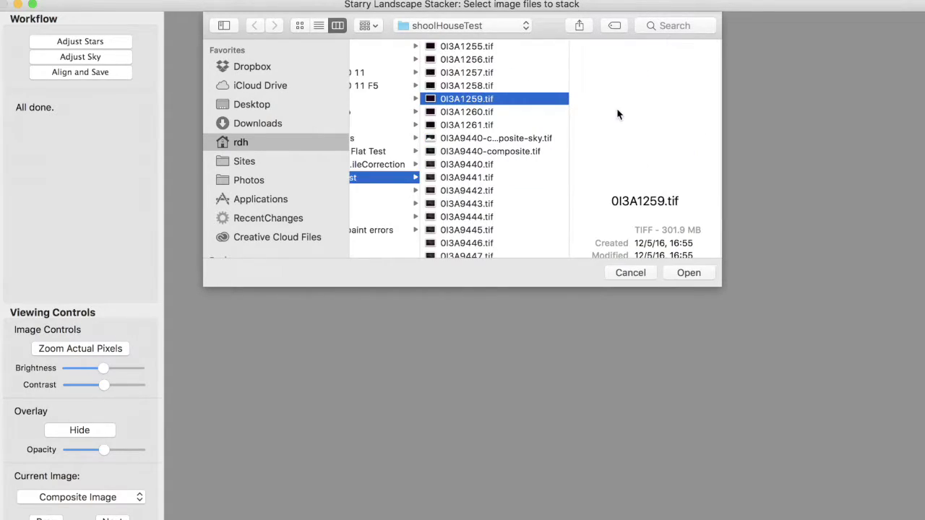
left_click(468, 113, "shift")
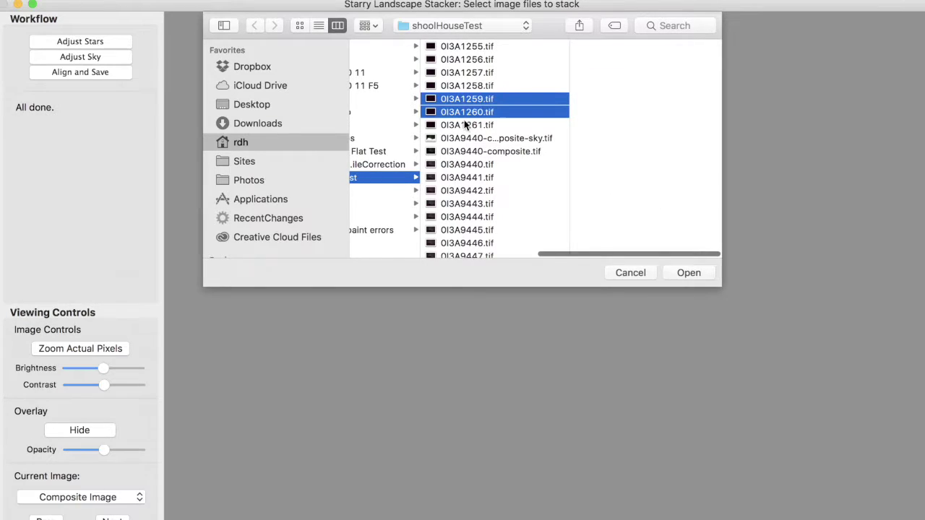
left_click(466, 124, "super")
left_click(469, 164, "super")
left_click(469, 177, "super")
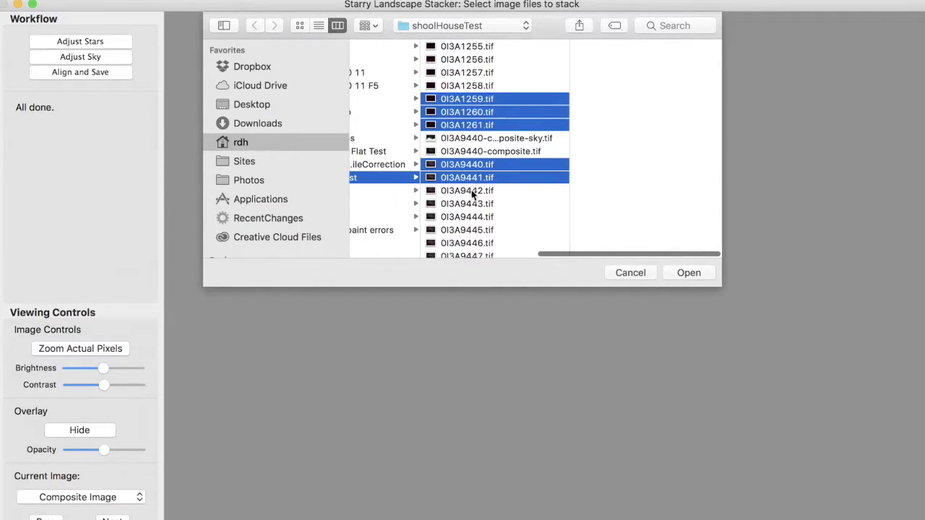
left_click(471, 191, "super")
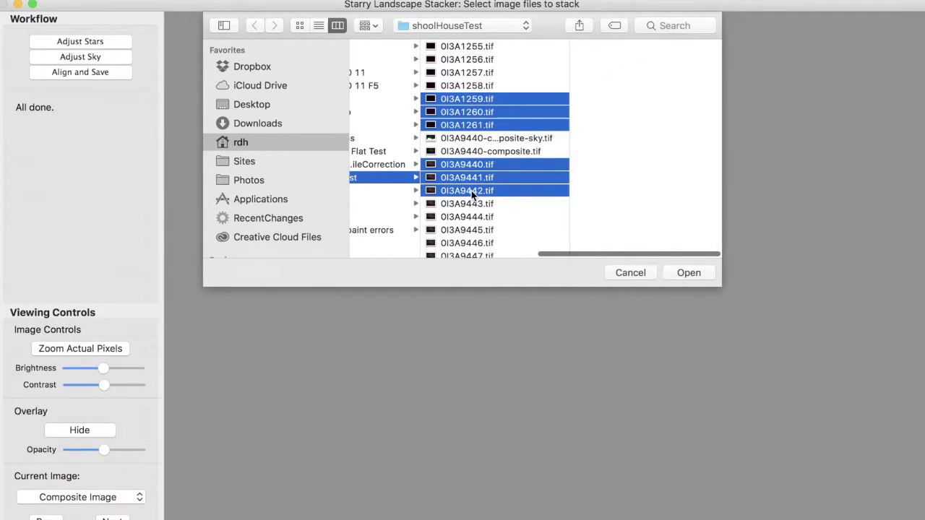
left_click(684, 273)
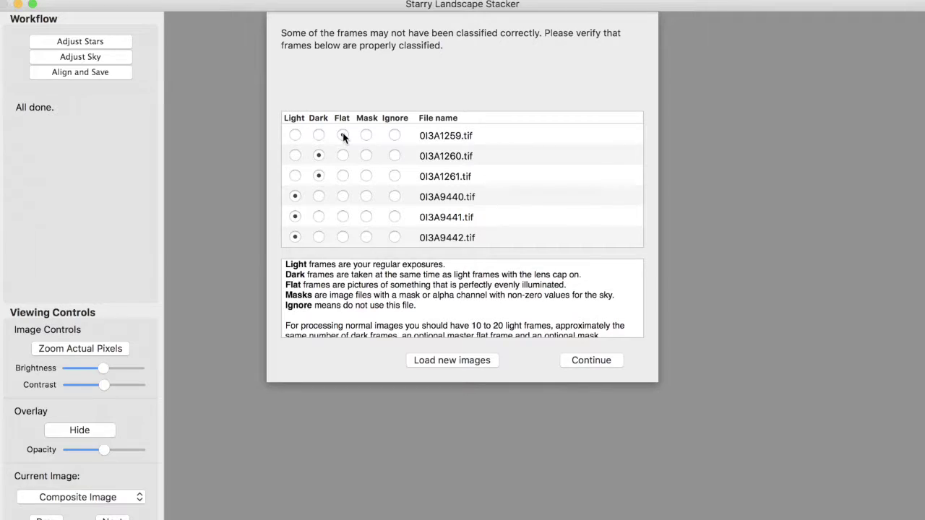
Switch 0I3A1259.tif off Flat to Ignore and continue with three lights and three darks
left_click(366, 136)
left_click(393, 136)
left_click(596, 360)
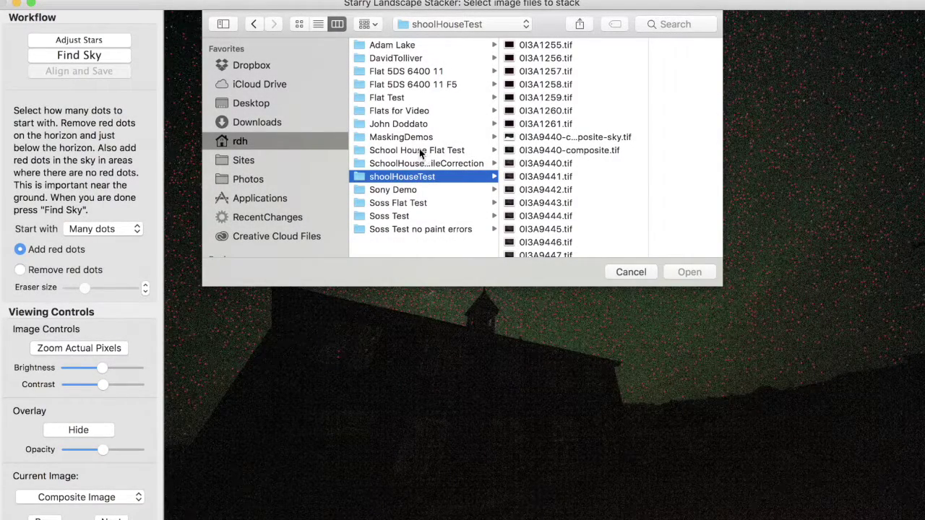
In the Flat Test folder, select 007-composite-sky.tif, 007-composite.tif and 007–009.tiff
left_click(388, 98)
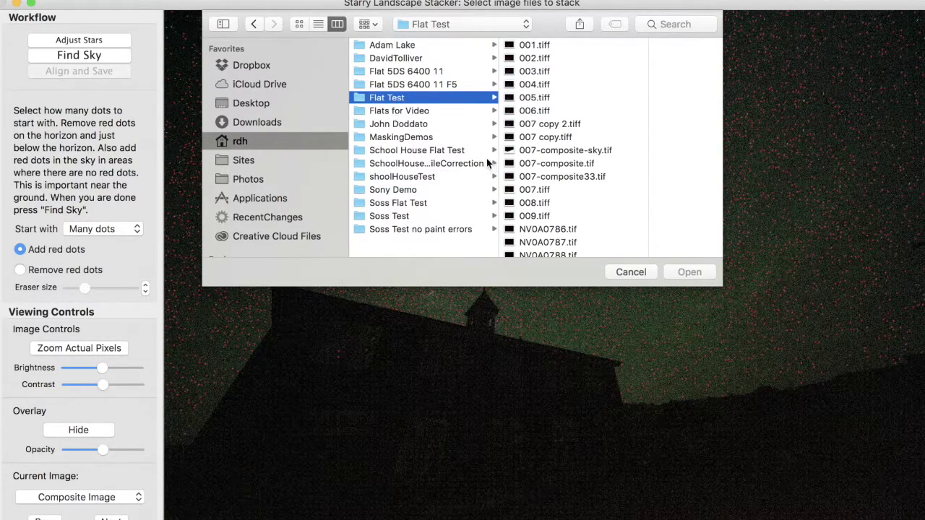
left_click(545, 153)
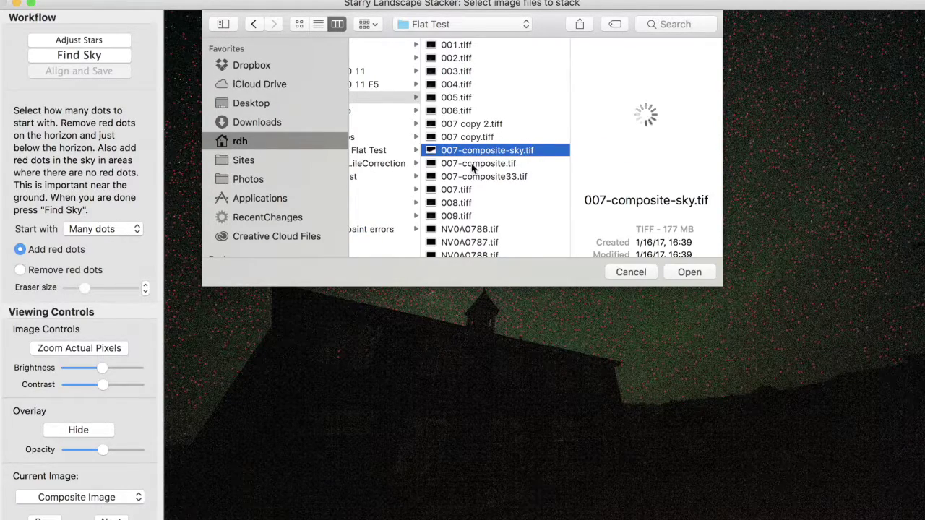
left_click(473, 166, "shift")
scroll(490, 177, "down", 5)
scroll(490, 177, "down", 3)
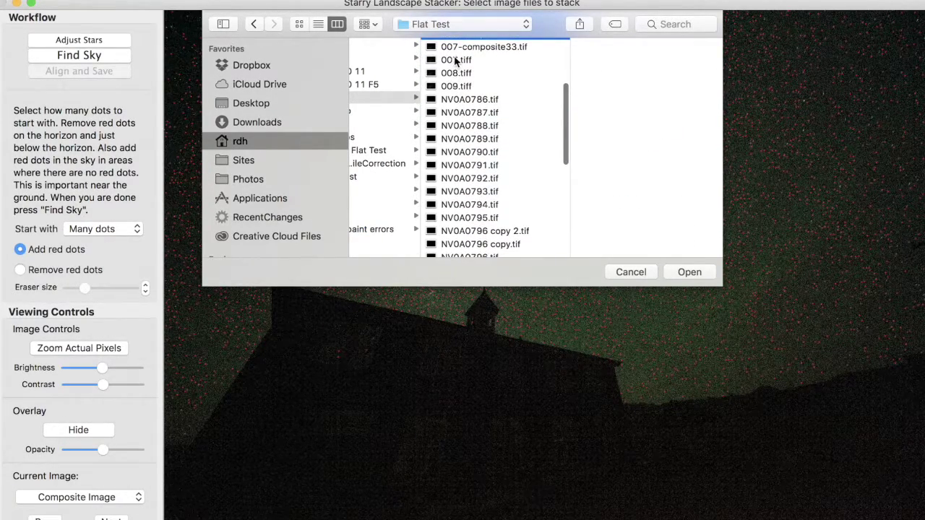
left_click(454, 60, "super")
left_click(454, 73, "super")
left_click(454, 87, "super")
Add NV0A0786–0788.tif and NV0A0797-flat.tif, then open the nine selected images
left_click(462, 99, "super")
left_click(463, 112, "super")
left_click(463, 125, "super")
scroll(467, 132, "down", 5)
scroll(467, 132, "down", 2)
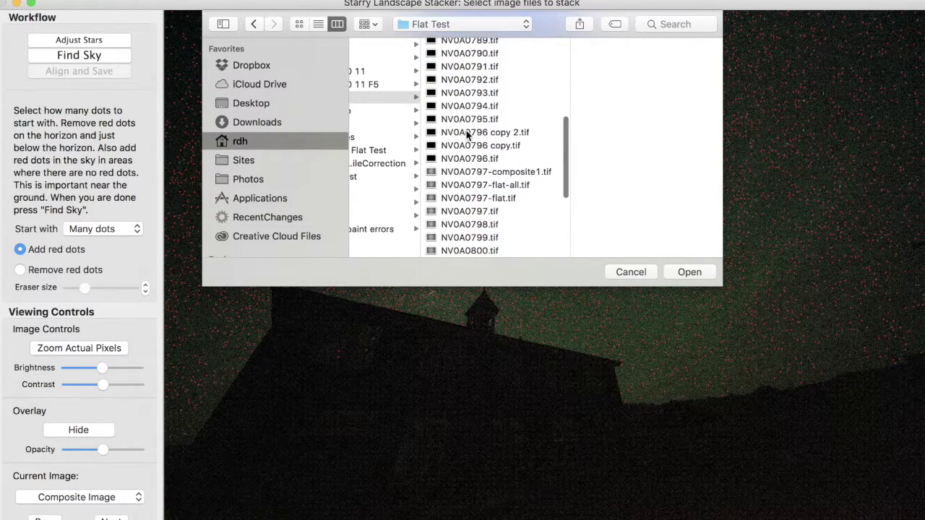
scroll(467, 133, "down", 3)
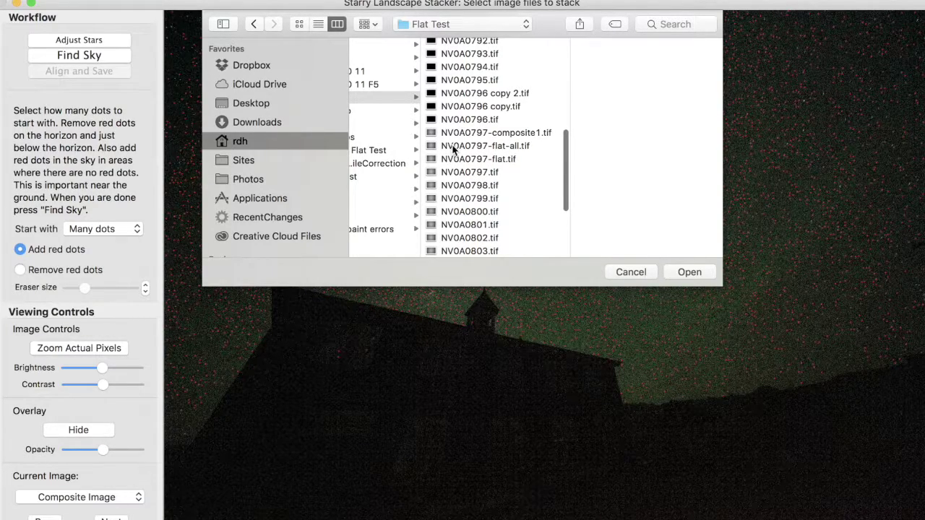
left_click(454, 161)
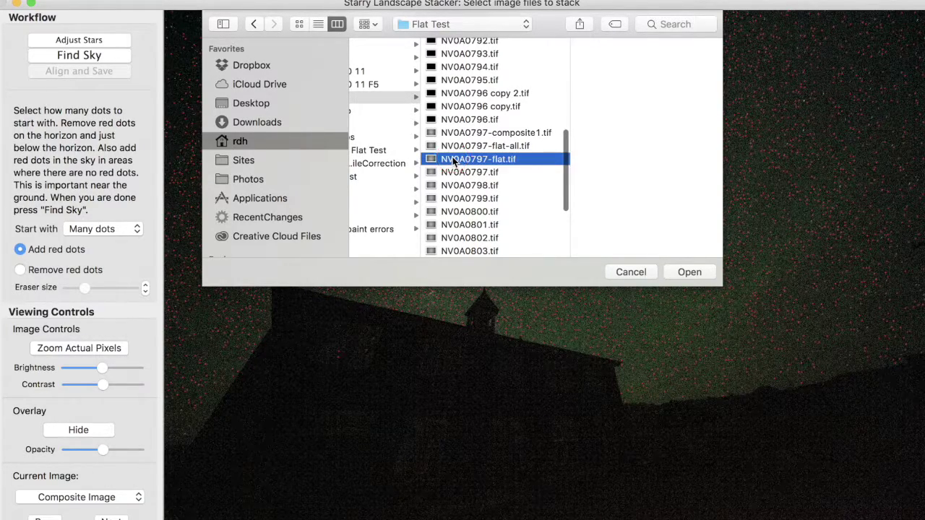
left_click(679, 273)
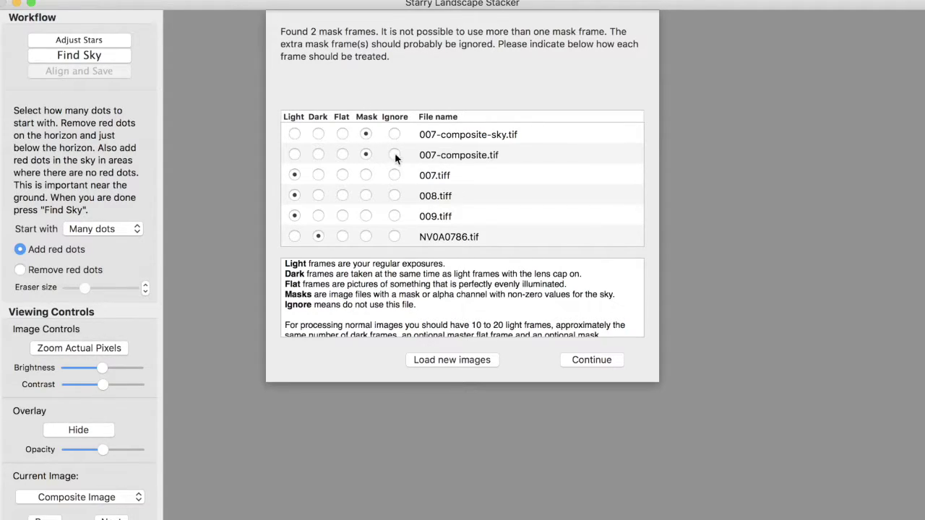
Review the frame list and accept it with 007-composite.tif ignored, leaving one mask
scroll(361, 173, "down", 3)
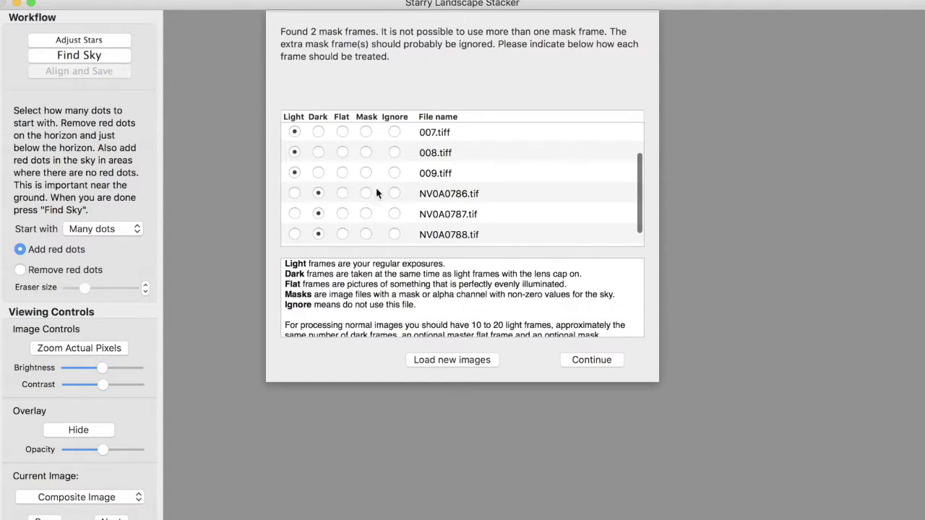
scroll(376, 192, "down", 2)
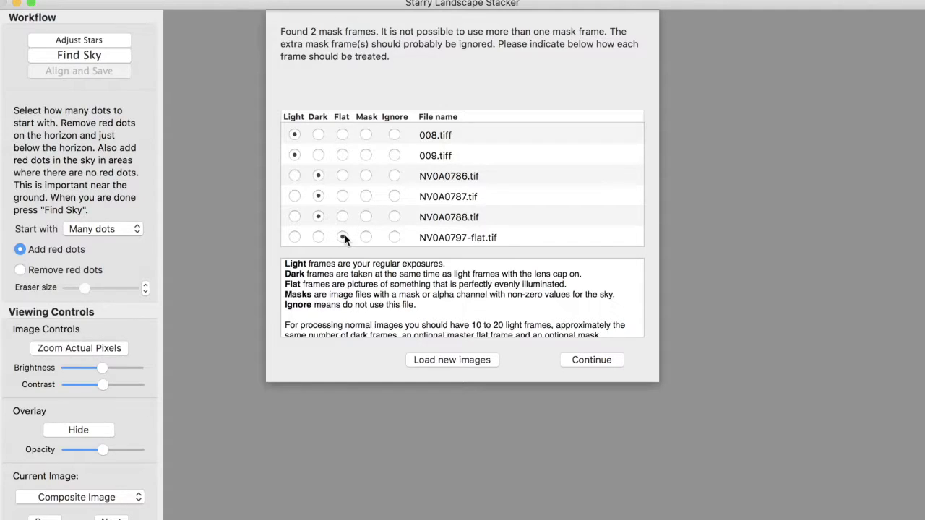
scroll(363, 213, "up", 3)
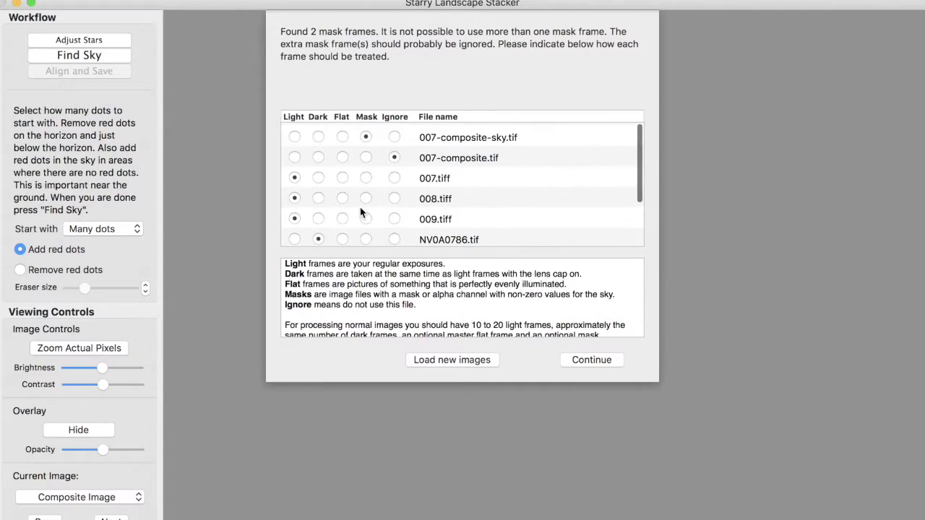
left_click(591, 360)
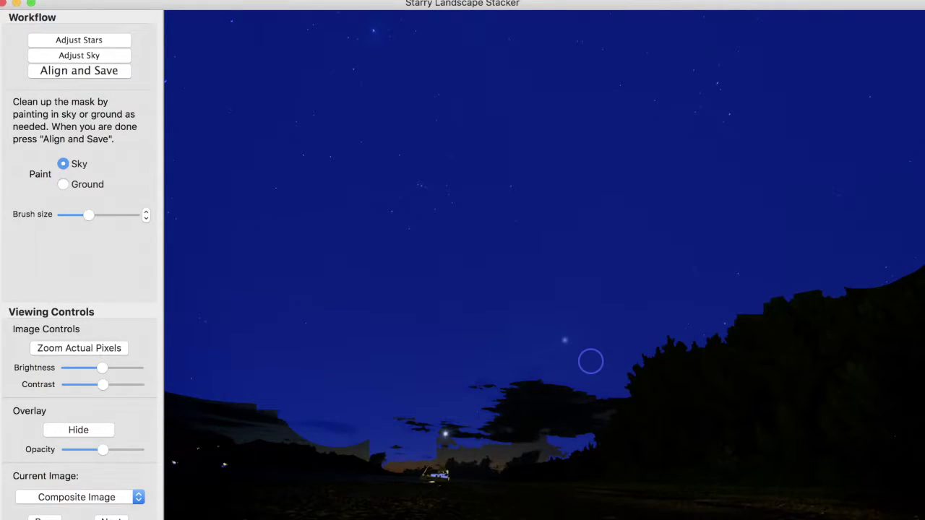
Start a new image load without saving and select 007-composite-sky.tif and 007-composite.tif
key("super+o")
left_click(605, 59)
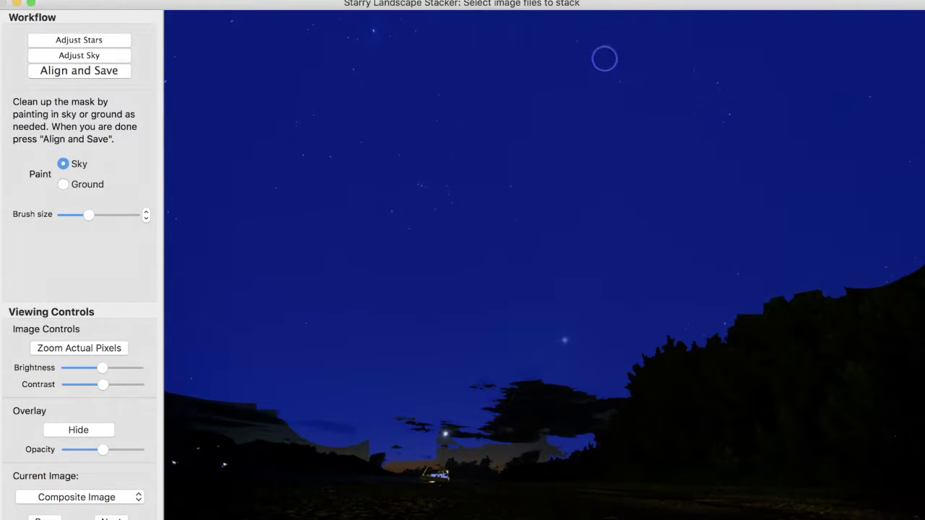
scroll(627, 149, "right", 3)
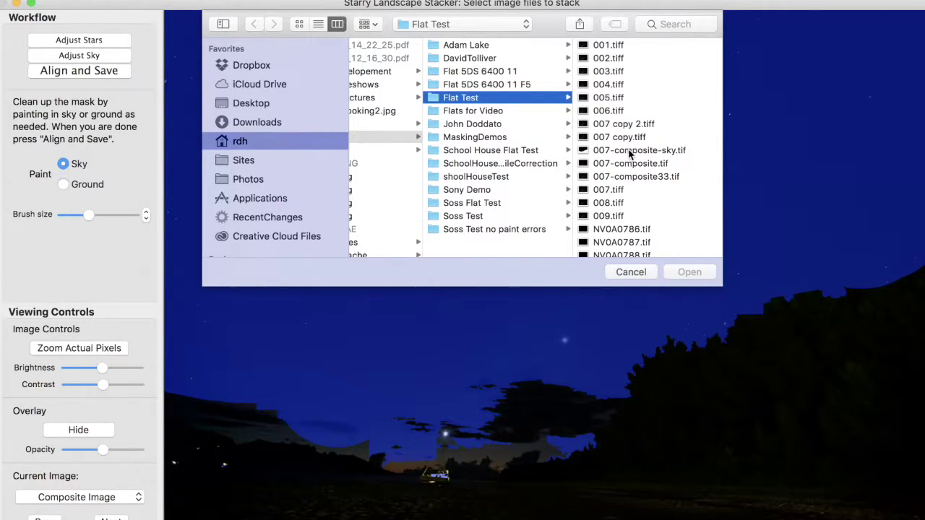
left_click(620, 137)
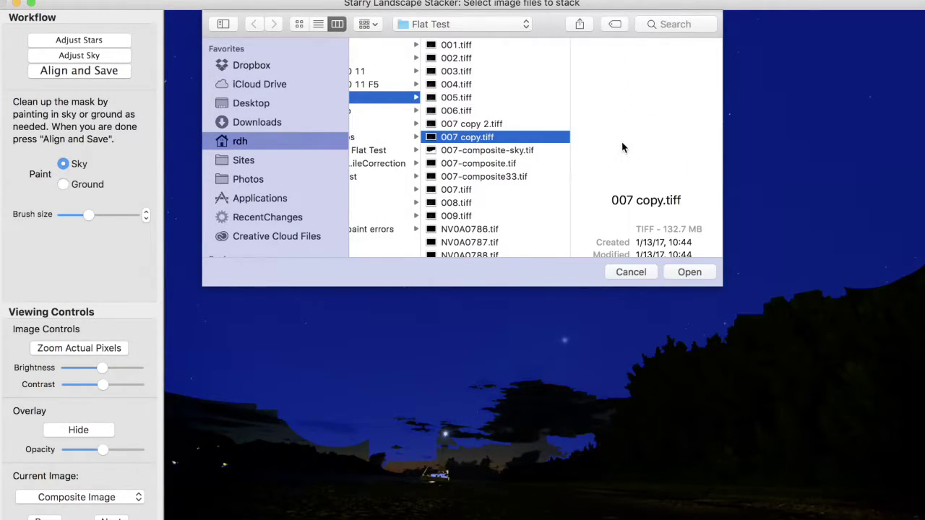
left_click(473, 151)
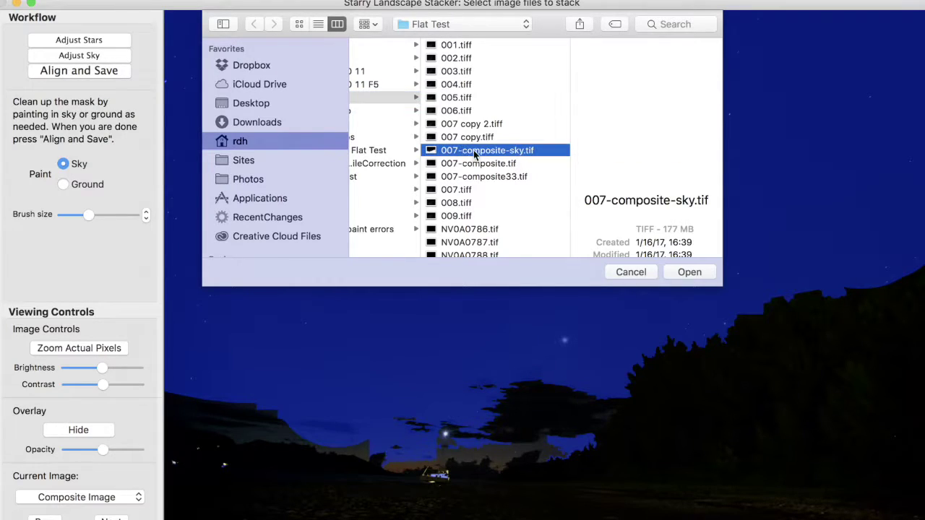
left_click(477, 165, "shift")
Add 007–009.tiff, NV0A0786–0788.tif and both NV0A0797 flats, then open the ten files
scroll(455, 127, "down", 5)
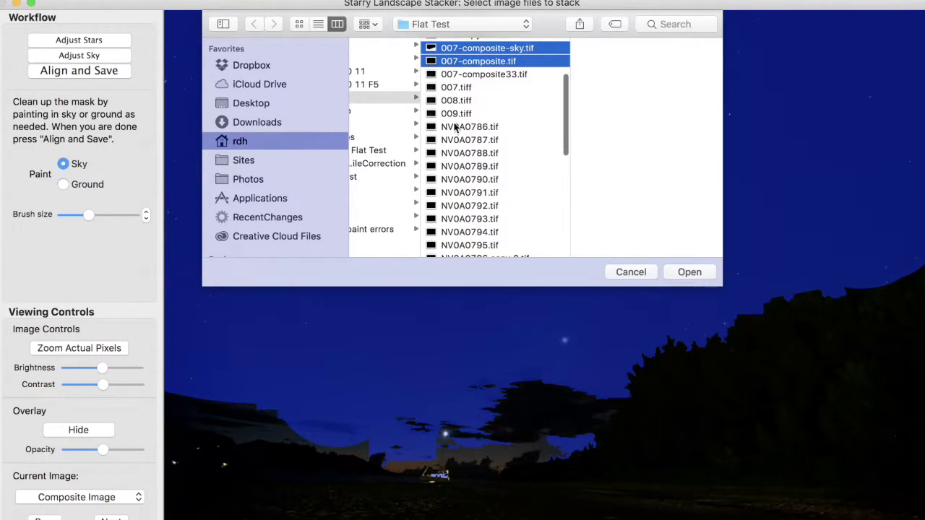
left_click(456, 88, "super")
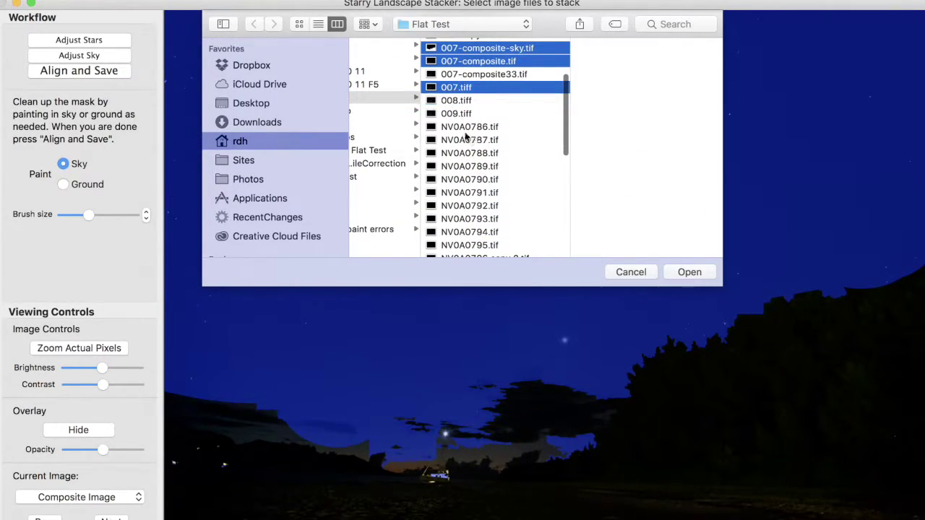
left_click(456, 100, "super")
left_click(455, 113, "super")
left_click(466, 127, "super")
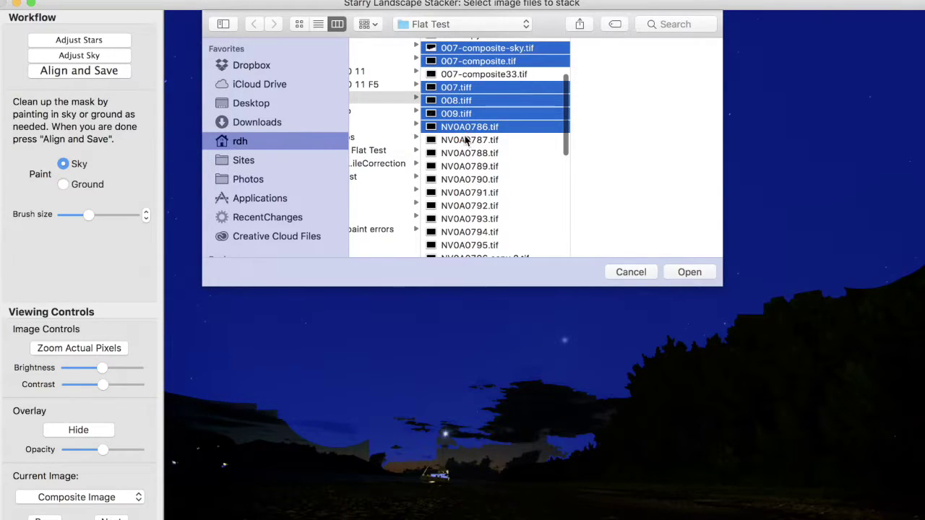
left_click(466, 139, "super")
left_click(466, 154, "super")
scroll(466, 158, "down", 8)
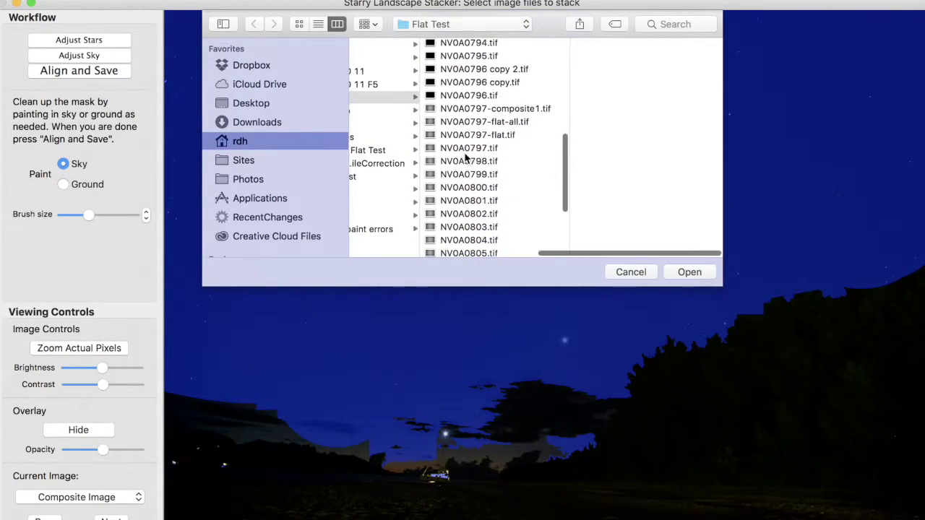
left_click(462, 135, "super")
left_click(461, 122, "super")
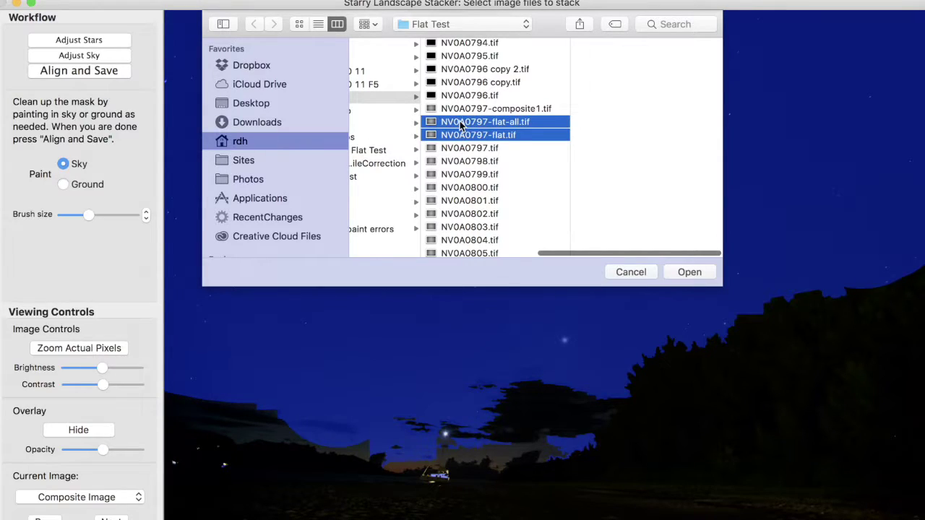
left_click(687, 276)
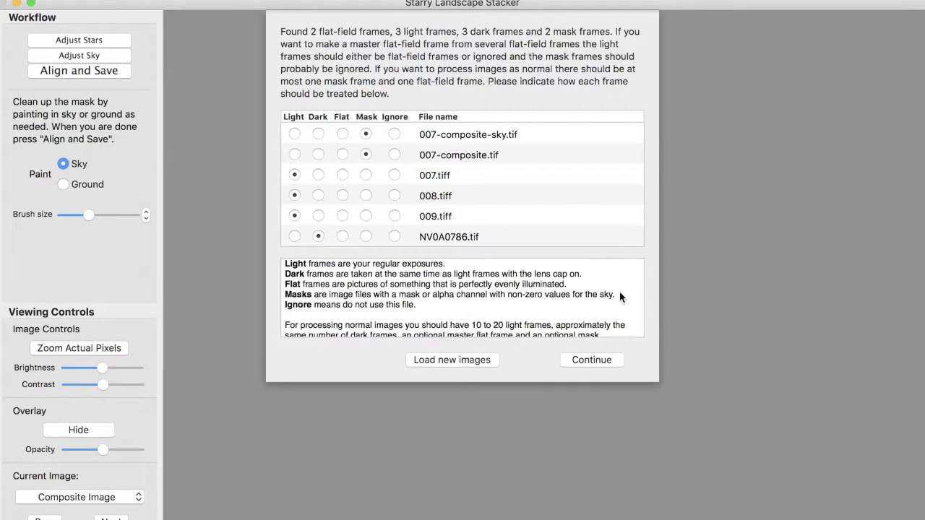
Keep 007-composite-sky.tif as Mask, set 007-composite.tif to Ignore, and submit the classification
left_click(318, 134)
left_click(294, 134)
left_click(366, 133)
left_click(393, 155)
scroll(392, 163, "down", 3)
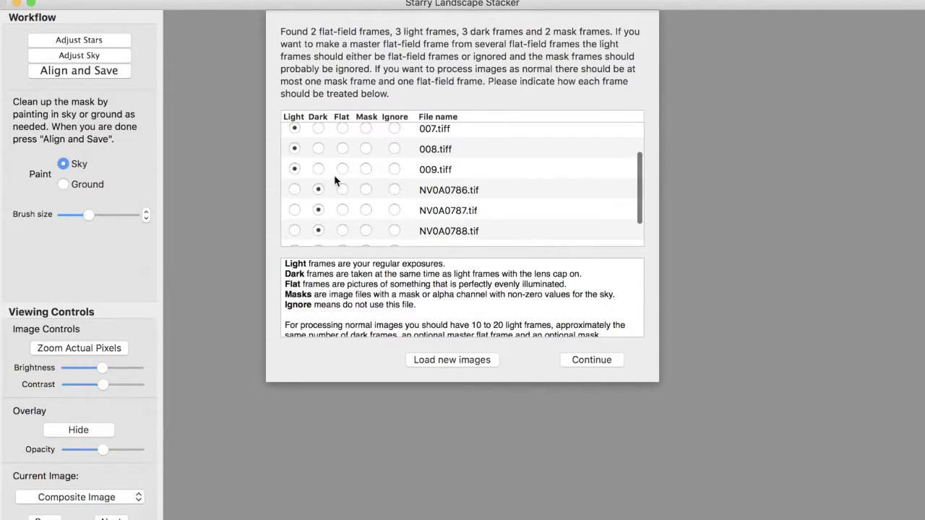
scroll(334, 175, "down", 2)
scroll(333, 206, "down", 1)
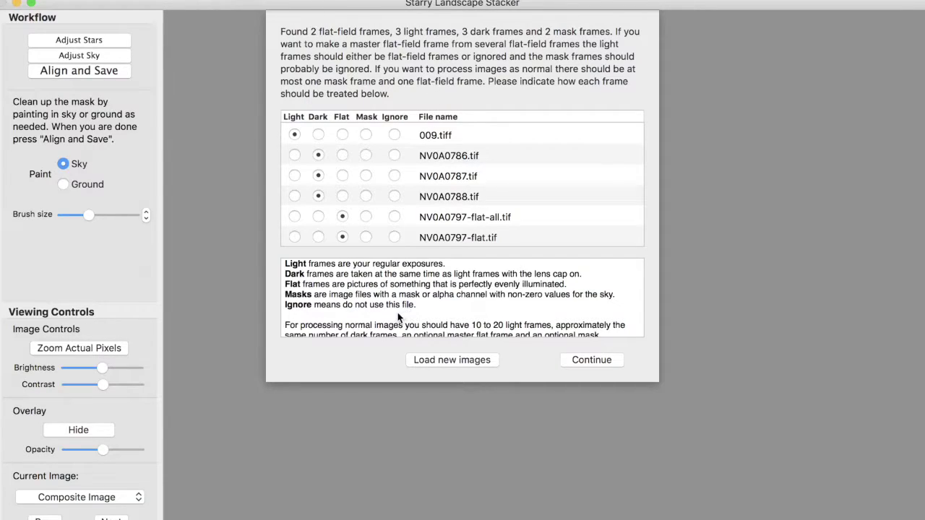
scroll(390, 312, "down", 3)
scroll(343, 297, "up", 3)
scroll(416, 217, "down", 1)
scroll(416, 215, "up", 5)
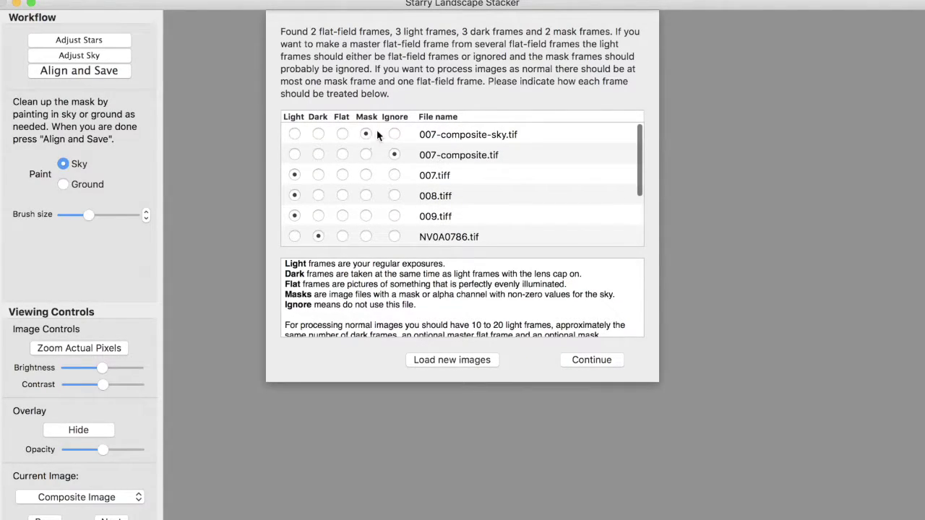
left_click(583, 361)
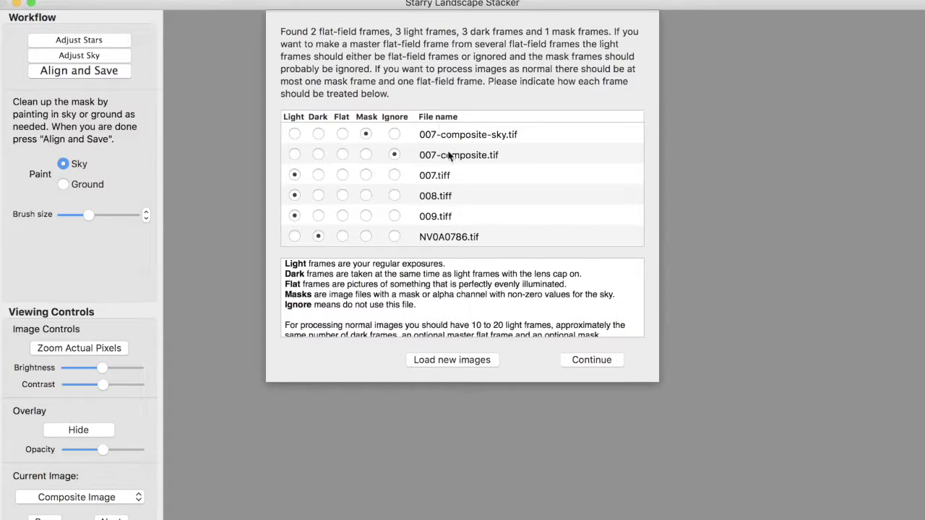
Set NV0A0797-flat.tif to Ignore, keeping NV0A0797-flat-all.tif as the flat, and continue
scroll(419, 155, "down", 5)
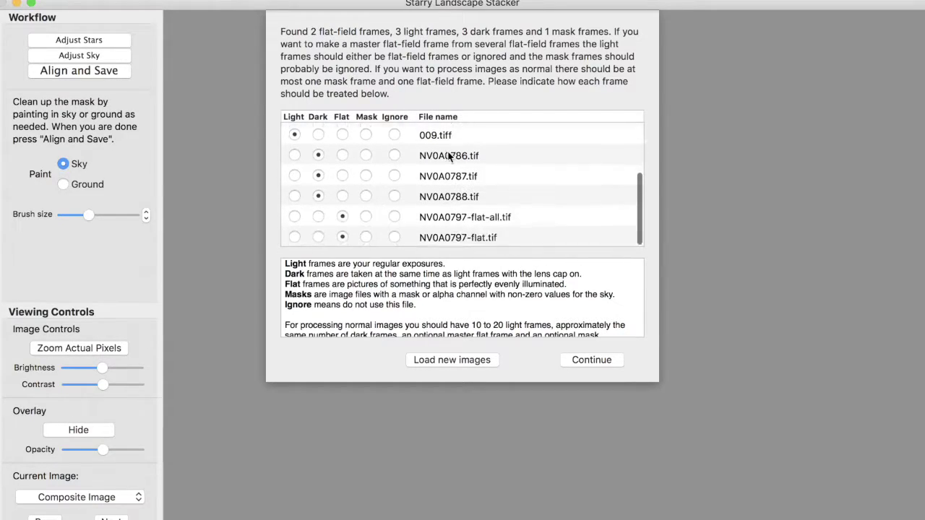
left_click(394, 238)
left_click(589, 360)
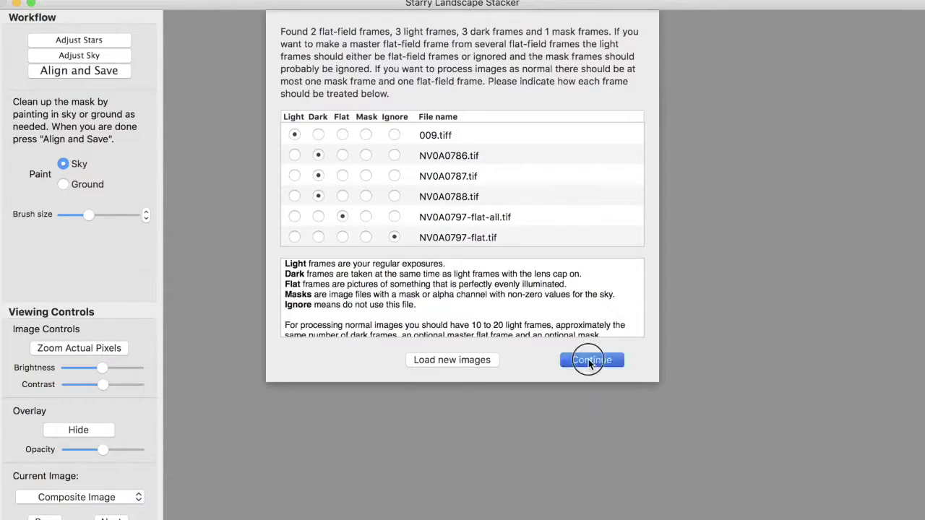